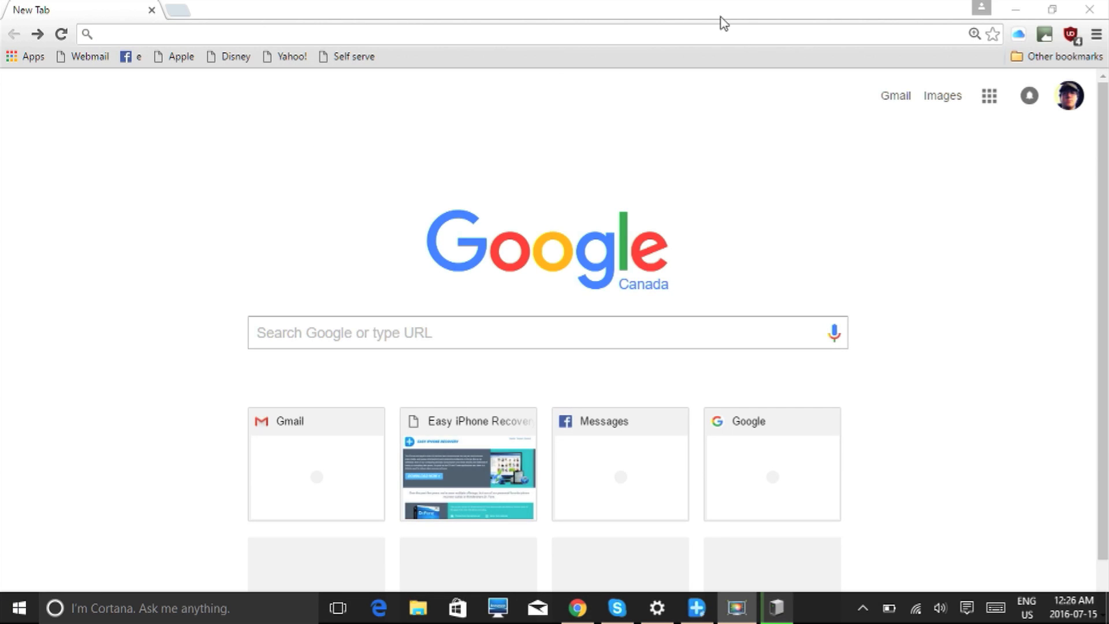
- Load the easyiphonerecovery.com site from the pasted web address
text(http://easyiphonerecovery.com/)
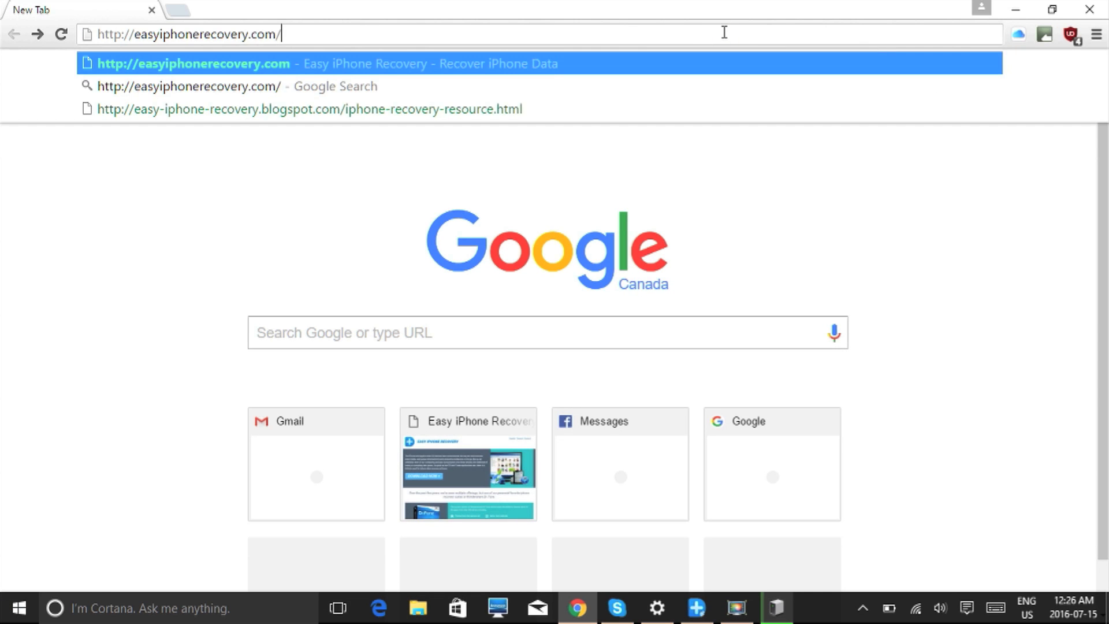
key(Return)
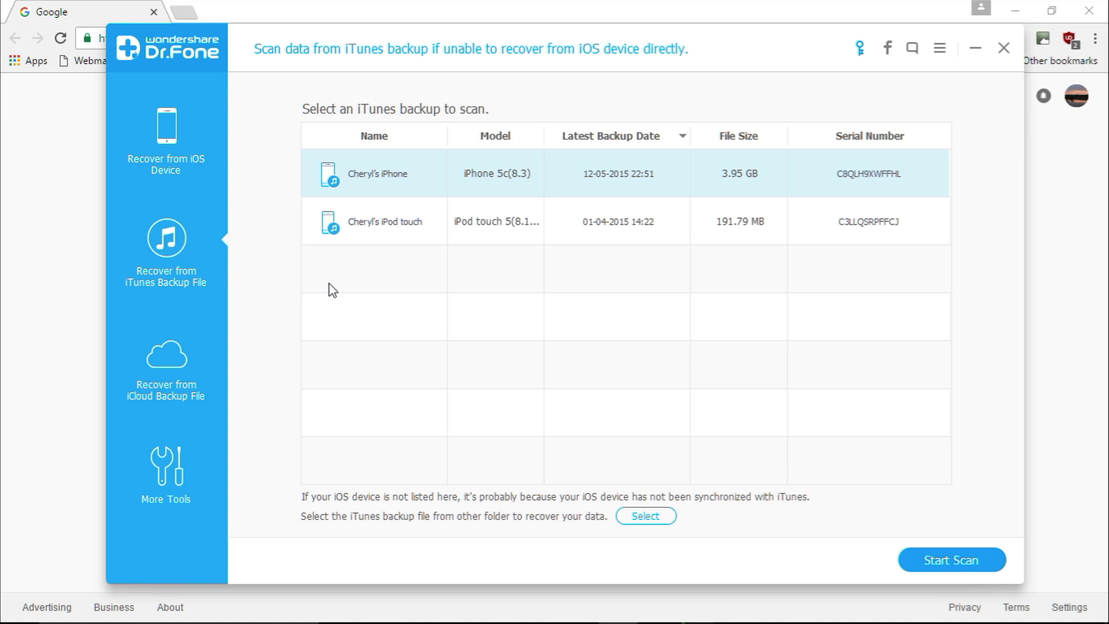
- Start scanning the selected iPhone 5c iTunes backup
click(975, 554)
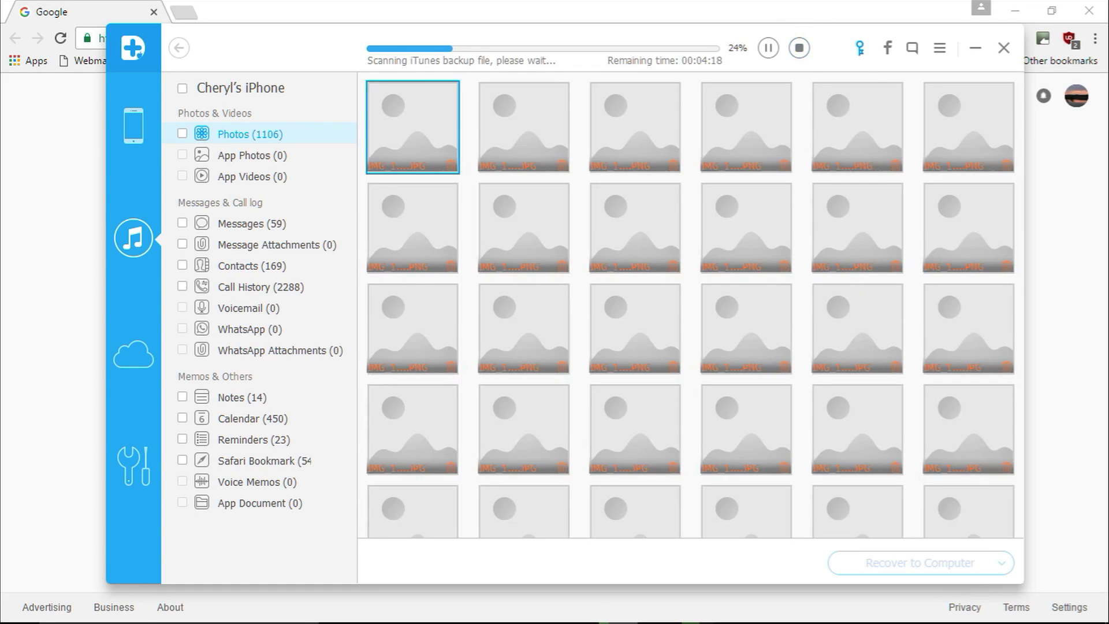
- Stop the backup scan and mark all found data categories, Photos included, for recovery
click(800, 48)
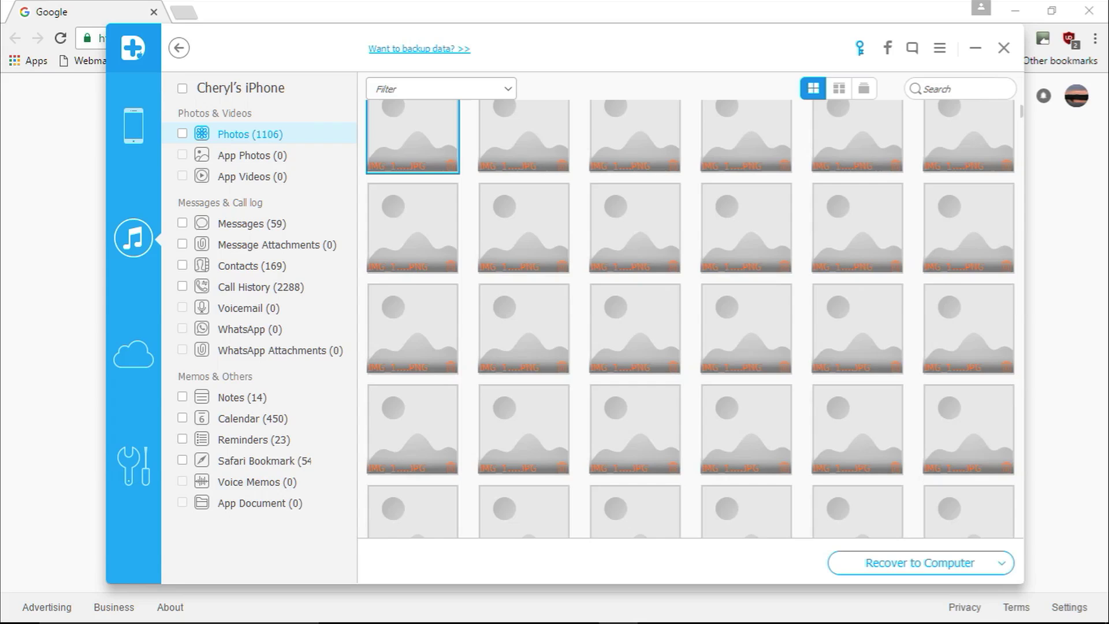
click(183, 88)
click(183, 134)
click(182, 88)
- Choose recovering all selected files to the computer, keeping the Documents Restore folder
click(913, 568)
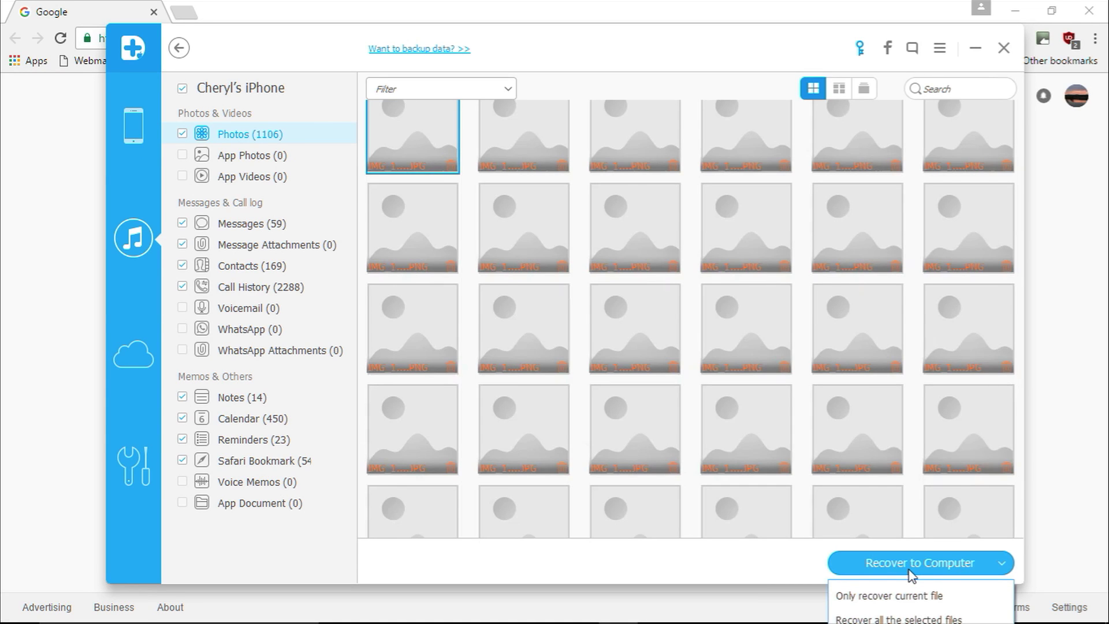
click(923, 618)
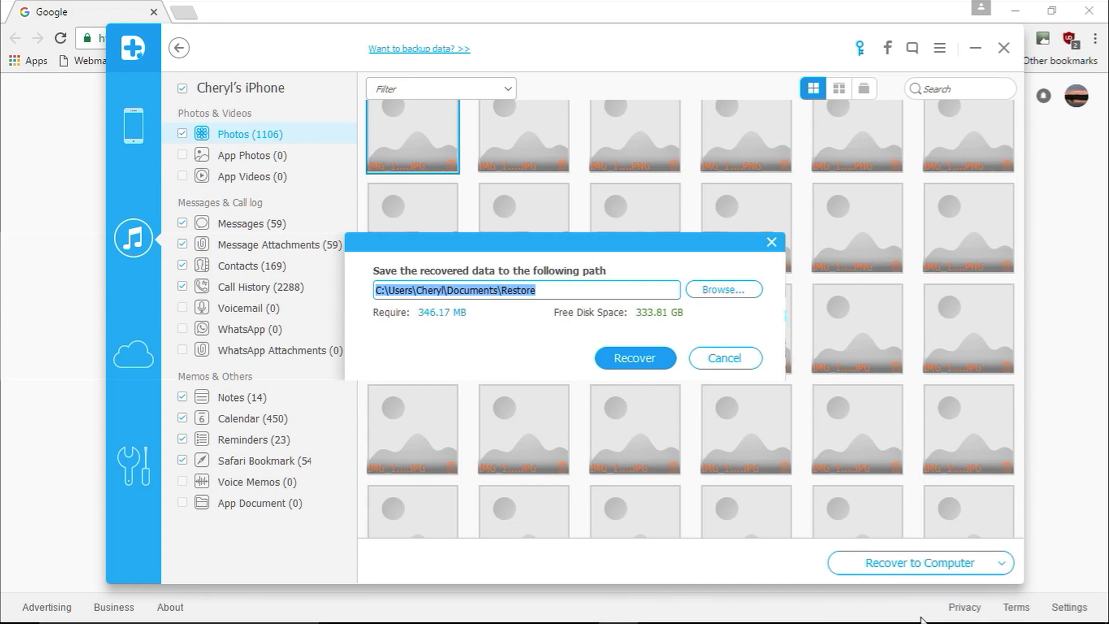
click(733, 291)
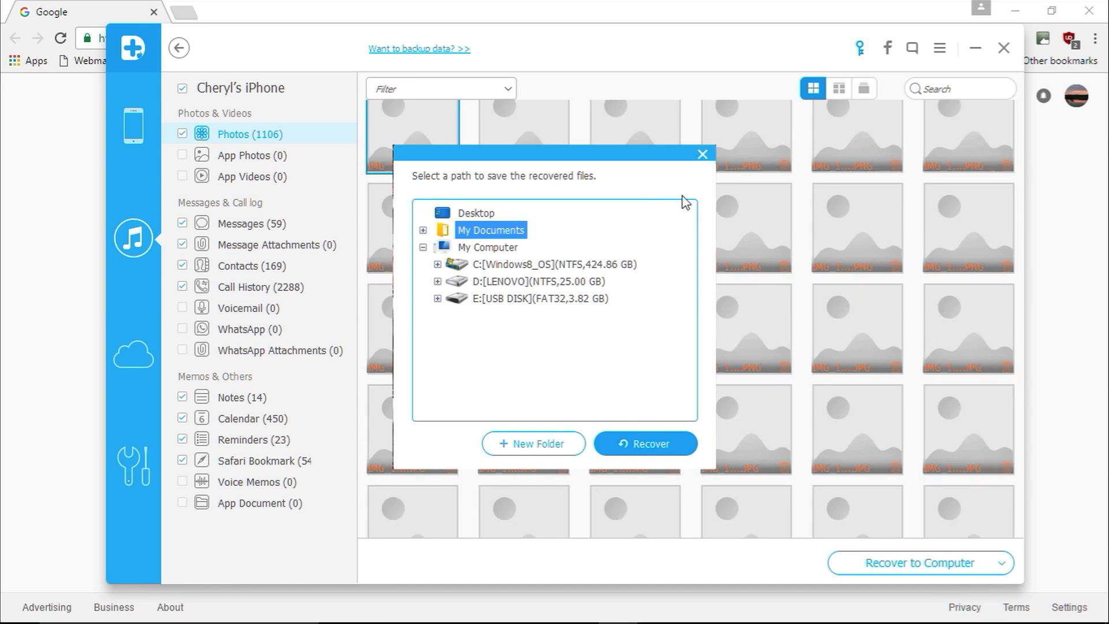
click(703, 155)
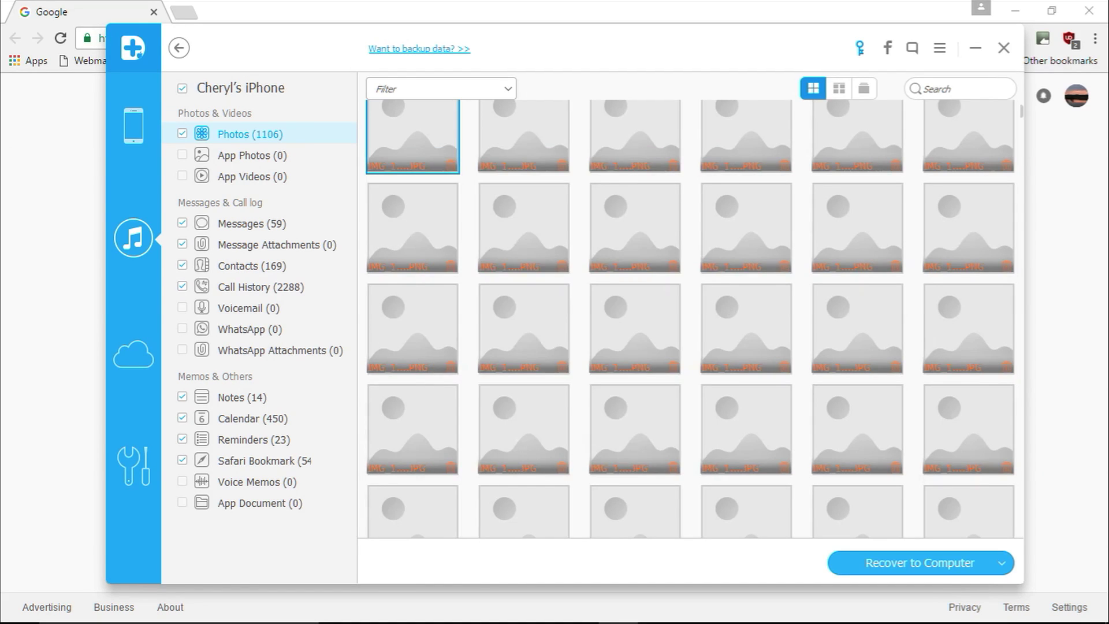
click(875, 564)
click(911, 619)
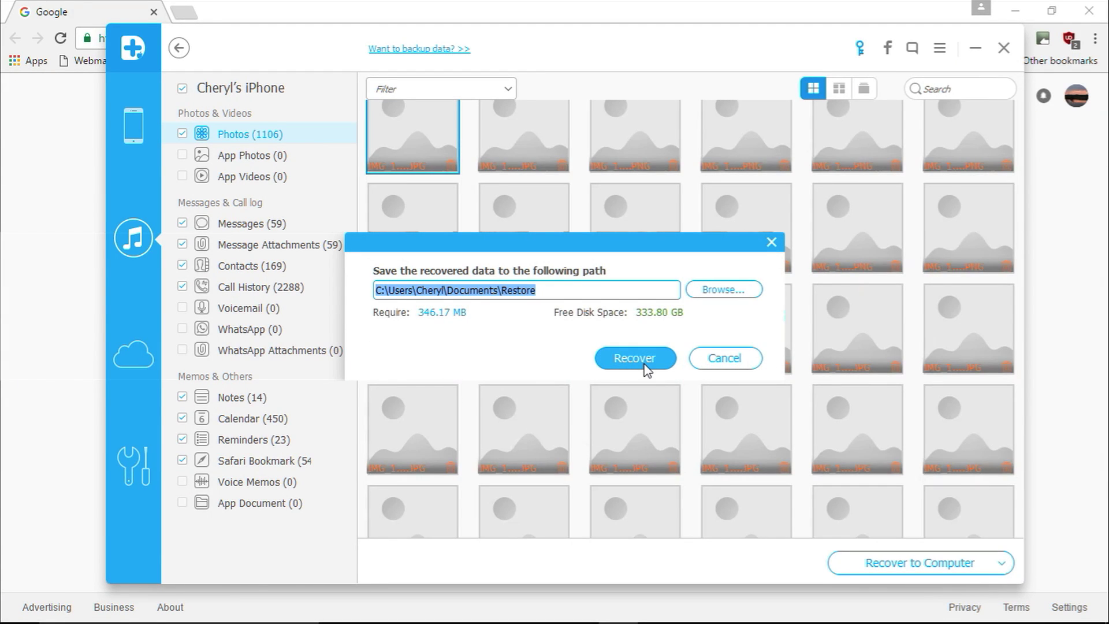
- Begin recovering the selected data into the Documents Restore folder
click(635, 358)
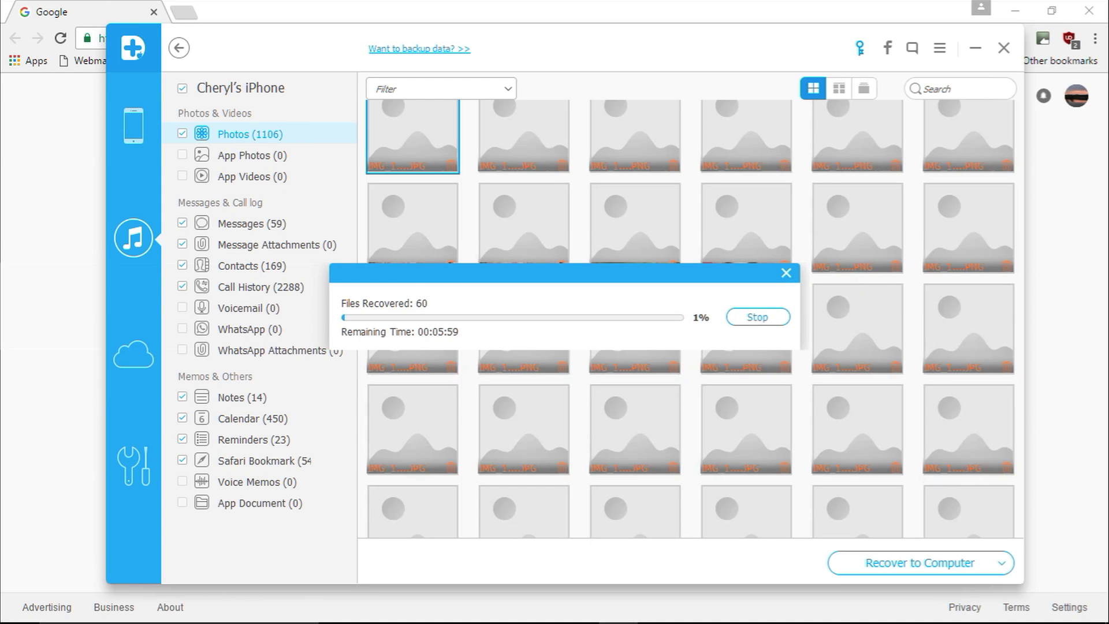